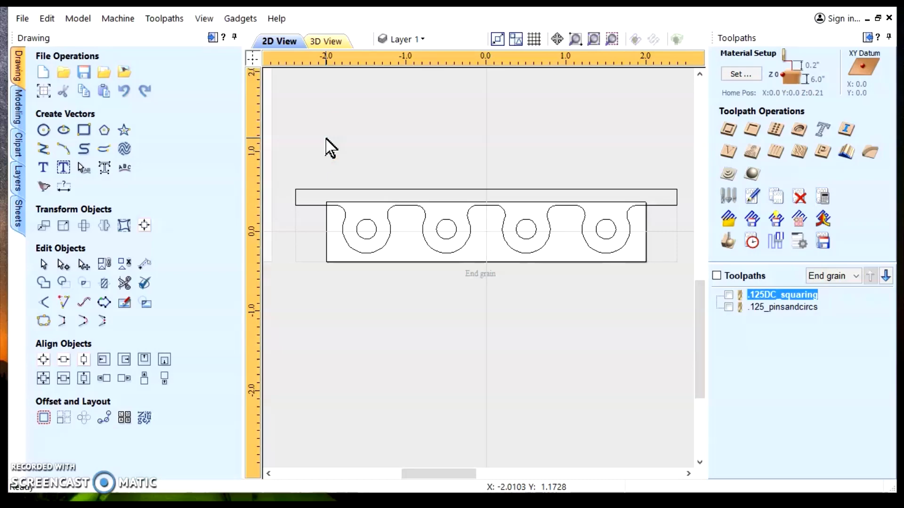
{"action": "left_click", "coordinate": [145, 284]}
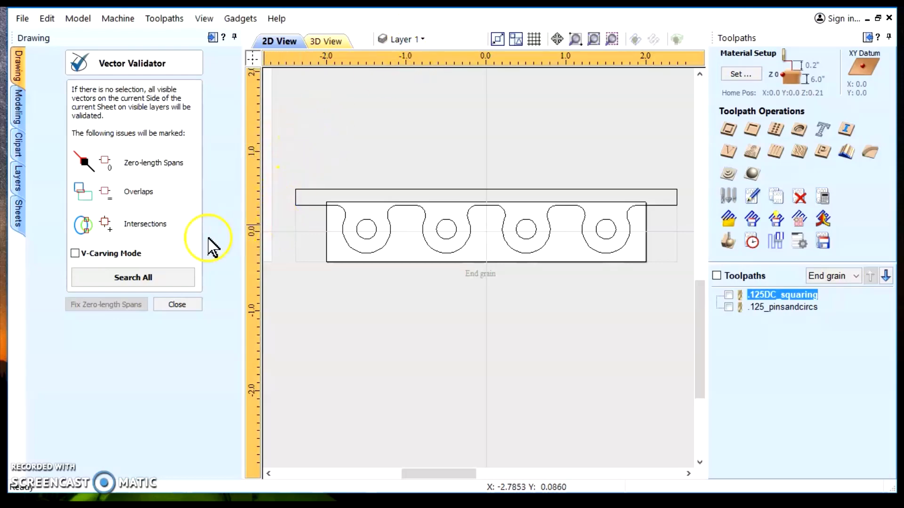
Step: Run Search All in the Vector Validator: 0 zero-length spans, 2 overlaps, 2 intersections
{"action": "left_click", "coordinate": [144, 281]}
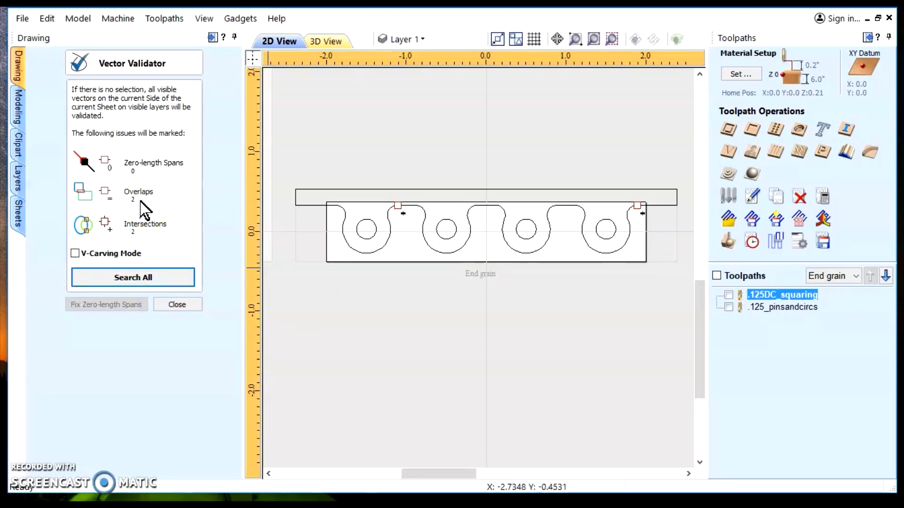
{"action": "left_click", "coordinate": [142, 235]}
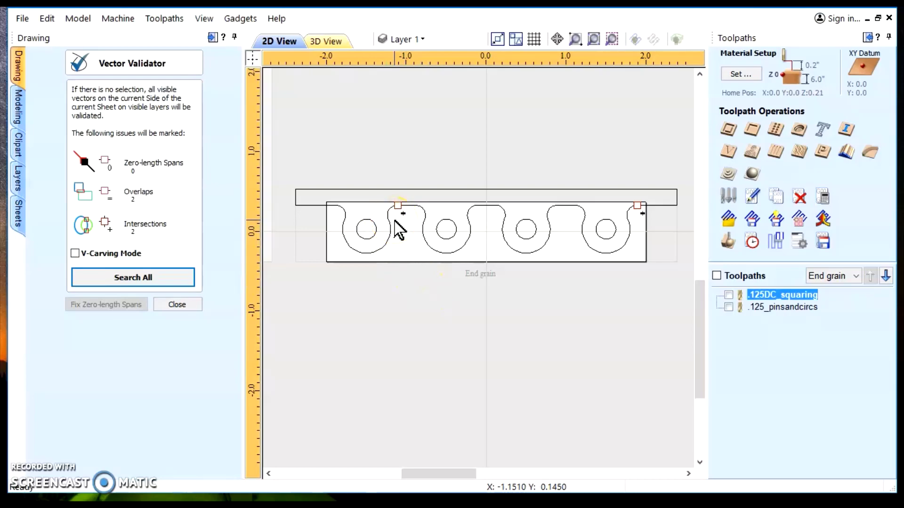
Step: Close the validator, select the end-grain circles vector and zoom far into the left red marker
{"action": "left_click", "coordinate": [177, 305]}
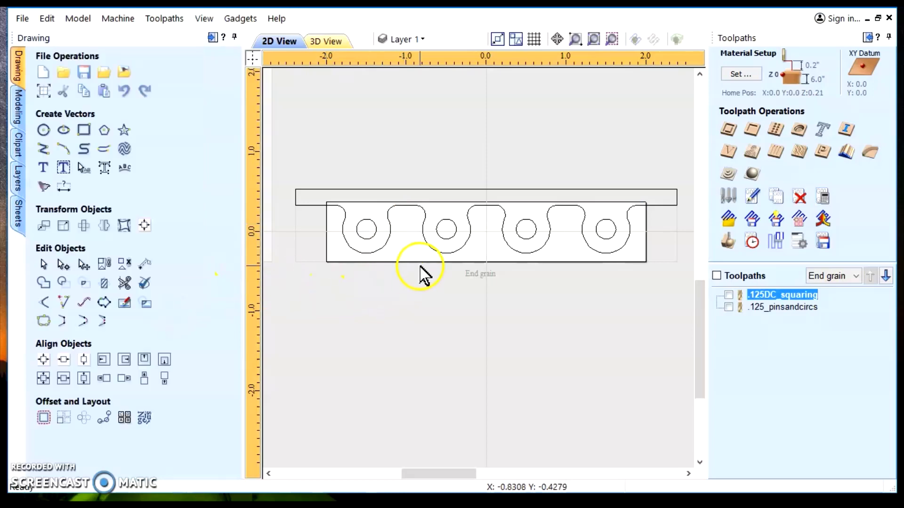
{"action": "left_click", "coordinate": [407, 210]}
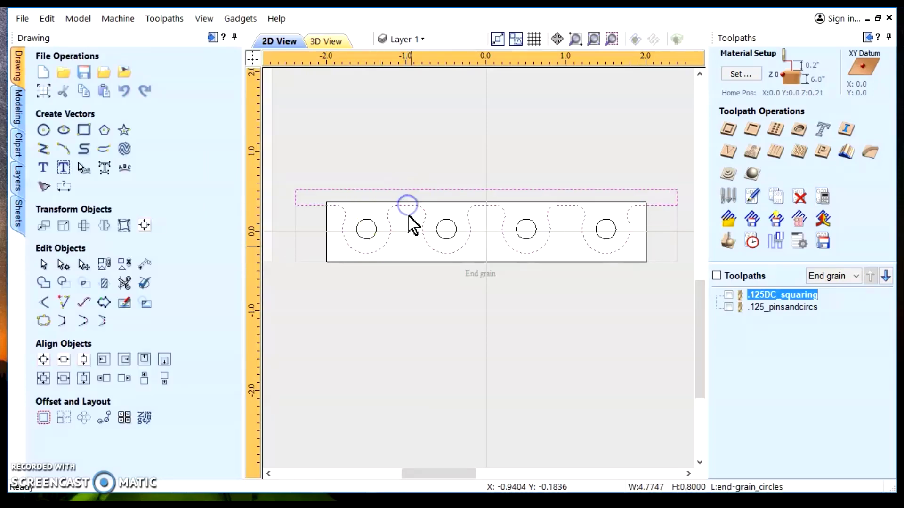
{"action": "scroll", "coordinate": [377, 254], "scroll_direction": "up", "scroll_amount": 2}
{"action": "scroll", "coordinate": [400, 187], "scroll_direction": "up", "scroll_amount": 5}
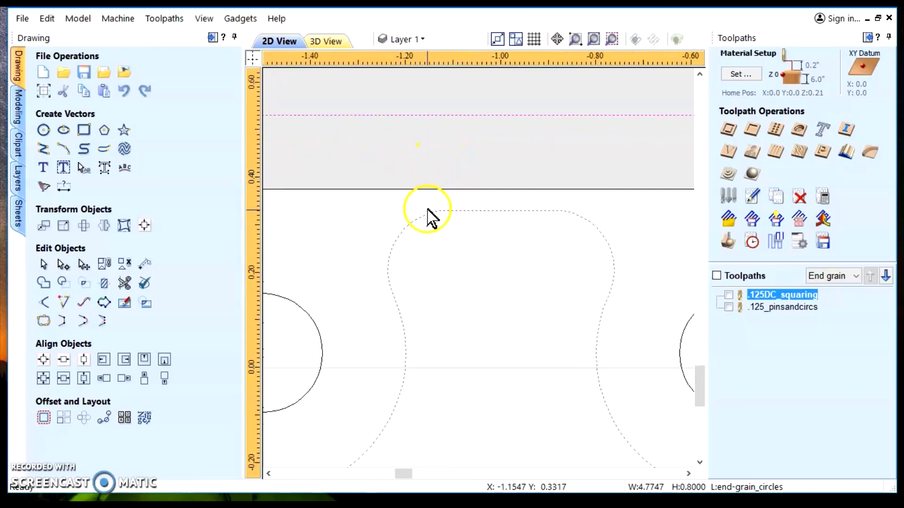
{"action": "scroll", "coordinate": [452, 218], "scroll_direction": "up", "scroll_amount": 5}
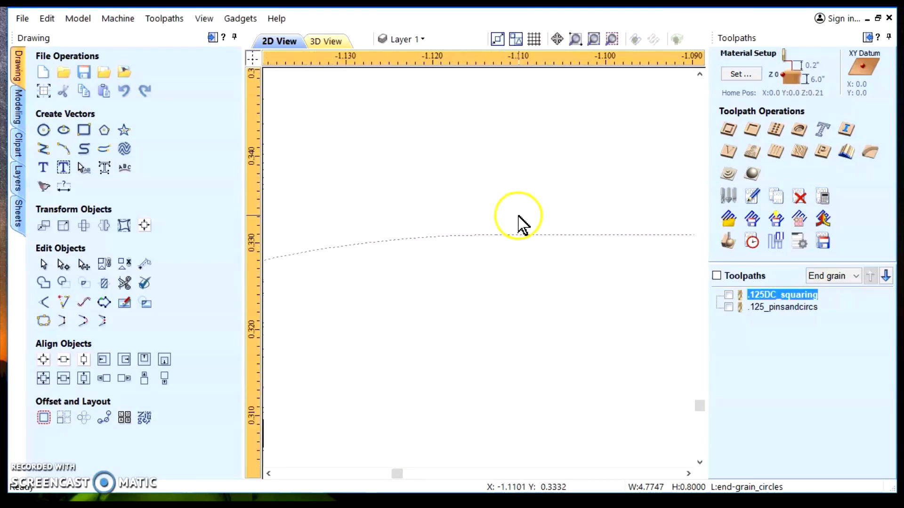
{"action": "scroll", "coordinate": [454, 269], "scroll_direction": "up", "scroll_amount": 5}
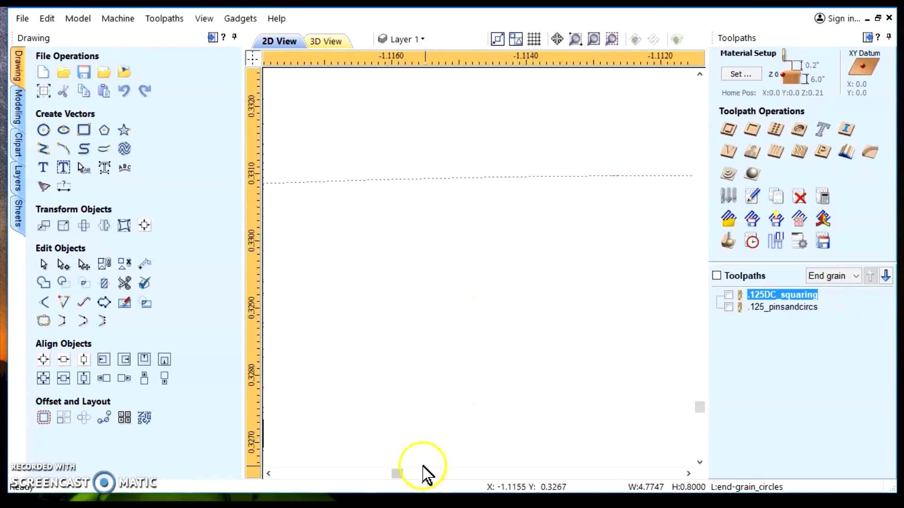
{"action": "left_click", "coordinate": [688, 473]}
{"action": "left_click", "coordinate": [688, 474]}
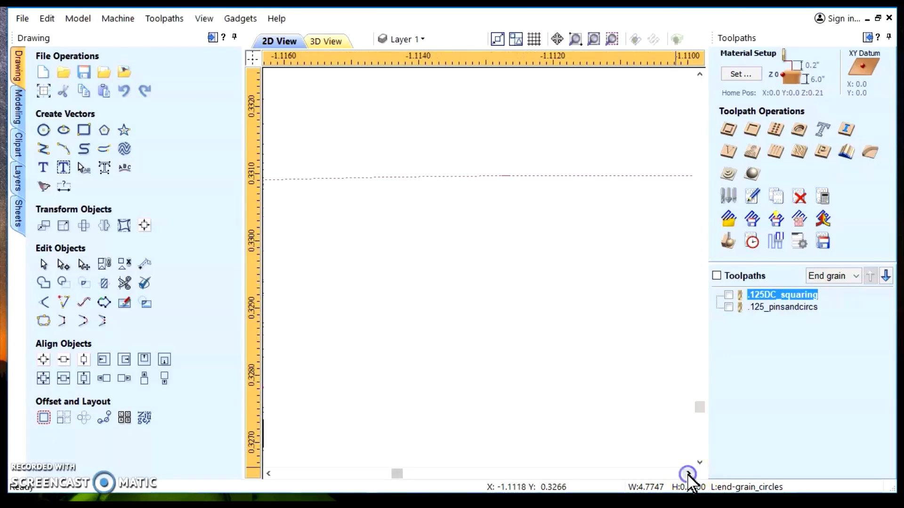
{"action": "left_click", "coordinate": [688, 474]}
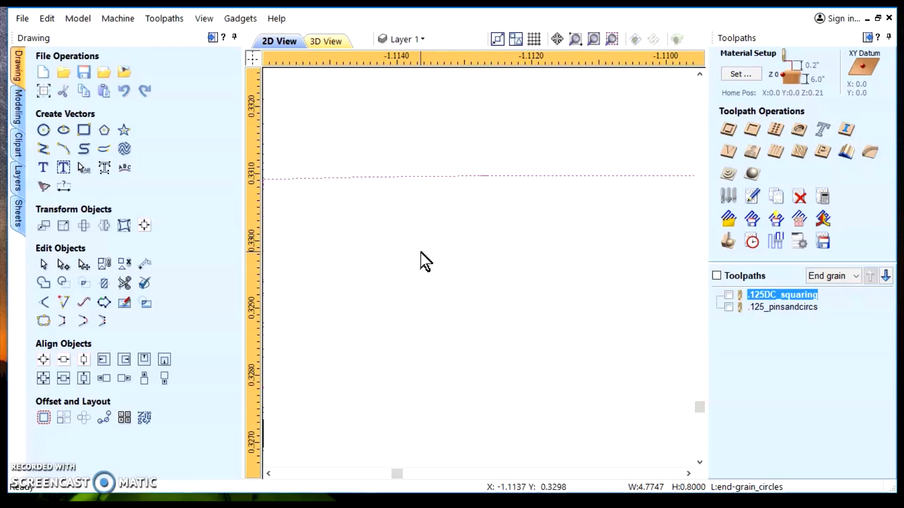
Step: In Node Editing mode, lift the first overlap node upward, then drag it back in line with the edge
{"action": "left_click", "coordinate": [64, 266]}
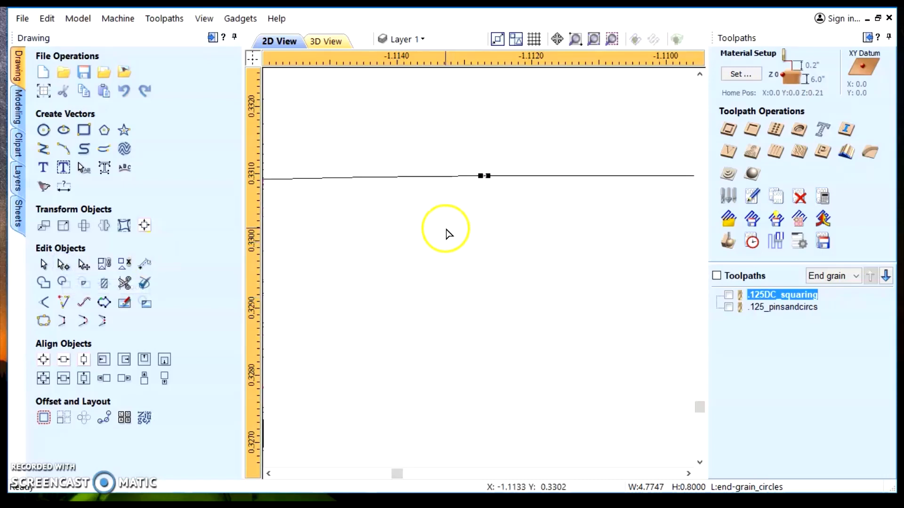
{"action": "scroll", "coordinate": [447, 234], "scroll_direction": "down", "scroll_amount": 2}
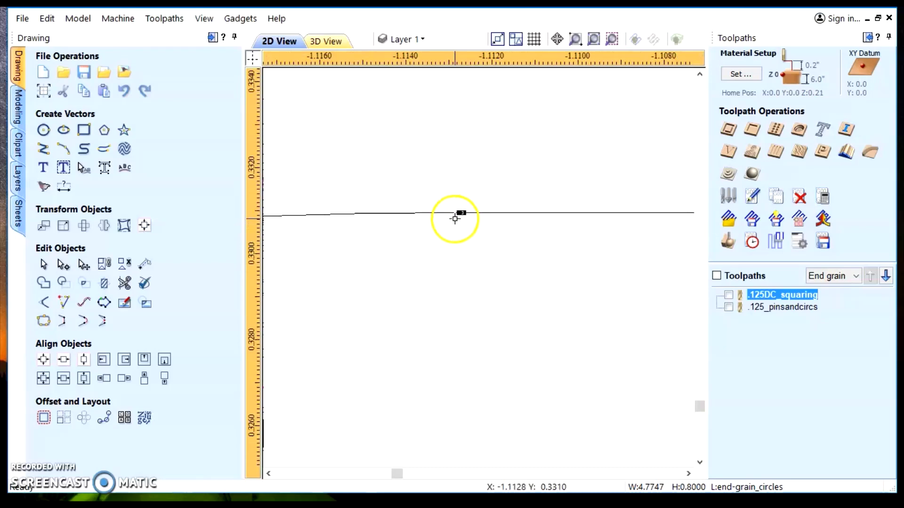
{"action": "scroll", "coordinate": [455, 219], "scroll_direction": "up", "scroll_amount": 1}
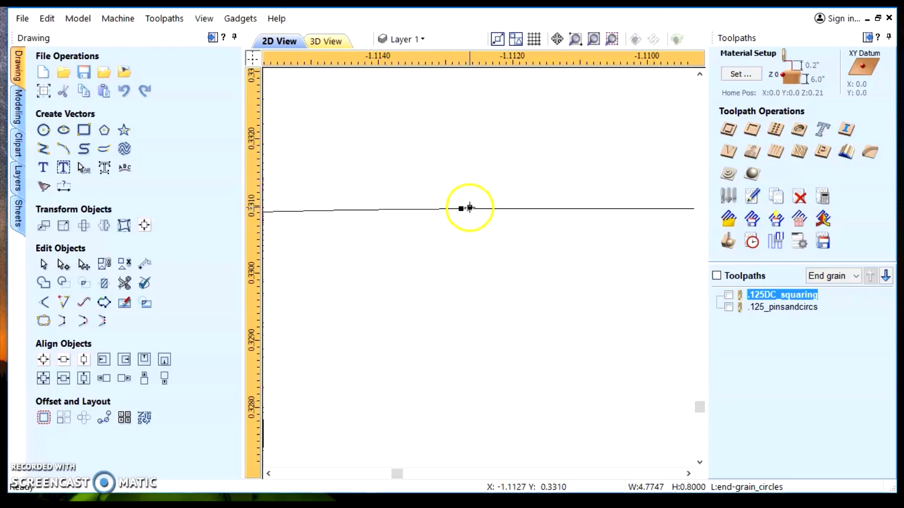
{"action": "left_click", "coordinate": [469, 208]}
{"action": "left_click_drag", "start_coordinate": [469, 209], "coordinate": [469, 180]}
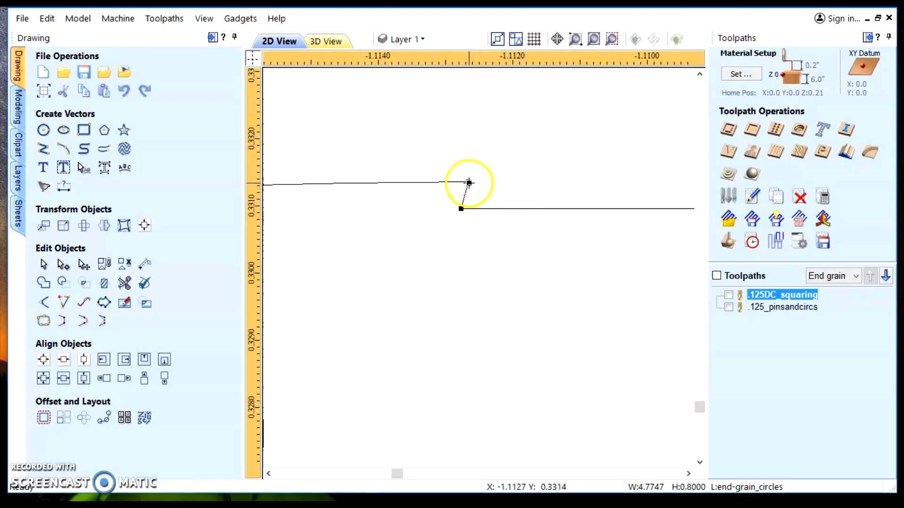
{"action": "left_click_drag", "start_coordinate": [468, 182], "coordinate": [481, 209]}
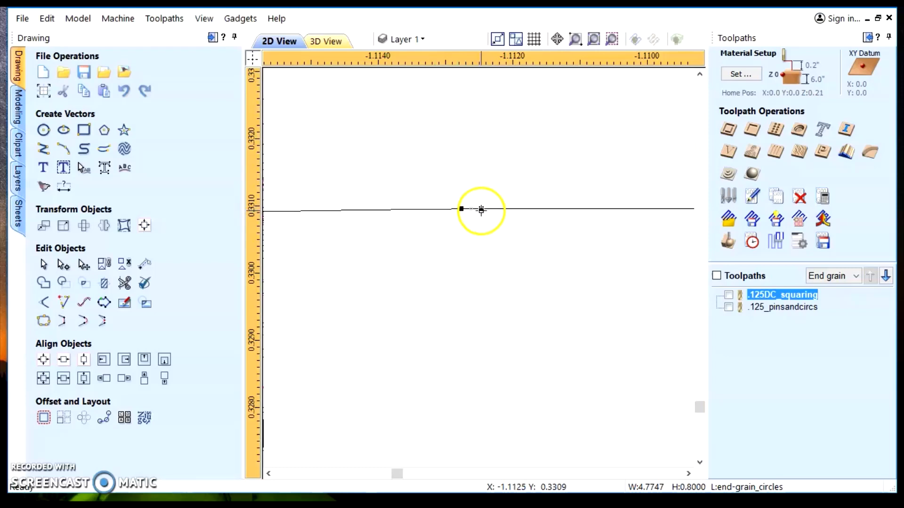
Step: Nudge the first overlap node again, then zoom over to the right-hand overlap marker
{"action": "left_click_drag", "start_coordinate": [480, 208], "coordinate": [472, 176]}
{"action": "scroll", "coordinate": [436, 250], "scroll_direction": "down", "scroll_amount": 4}
{"action": "scroll", "coordinate": [337, 245], "scroll_direction": "down", "scroll_amount": 15}
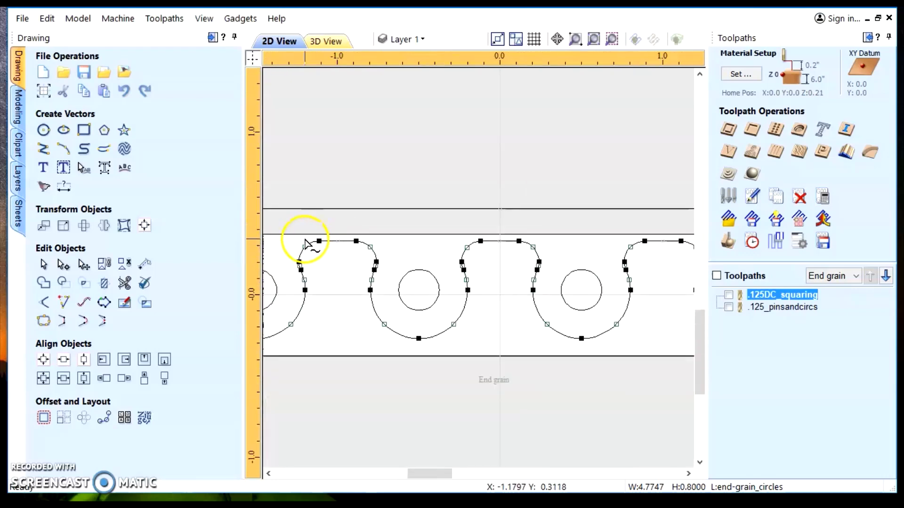
{"action": "scroll", "coordinate": [506, 242], "scroll_direction": "up", "scroll_amount": 12}
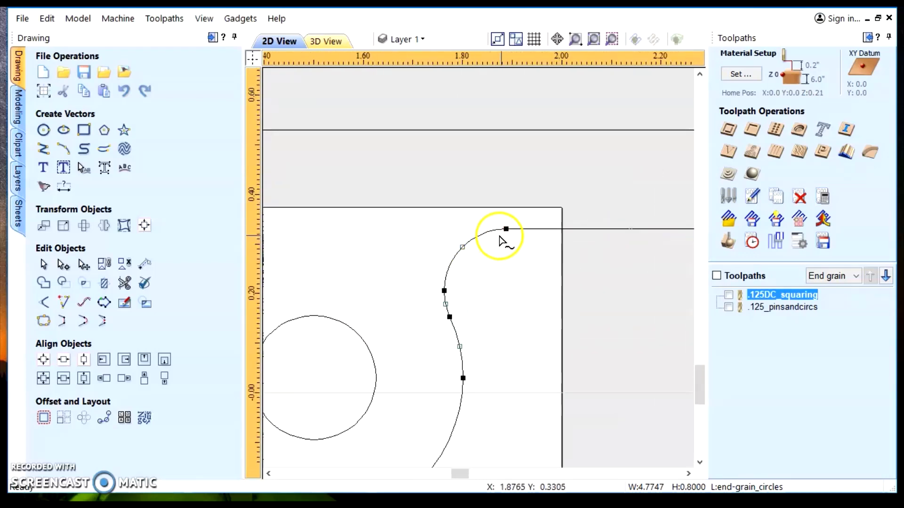
{"action": "scroll", "coordinate": [506, 241], "scroll_direction": "up", "scroll_amount": 10}
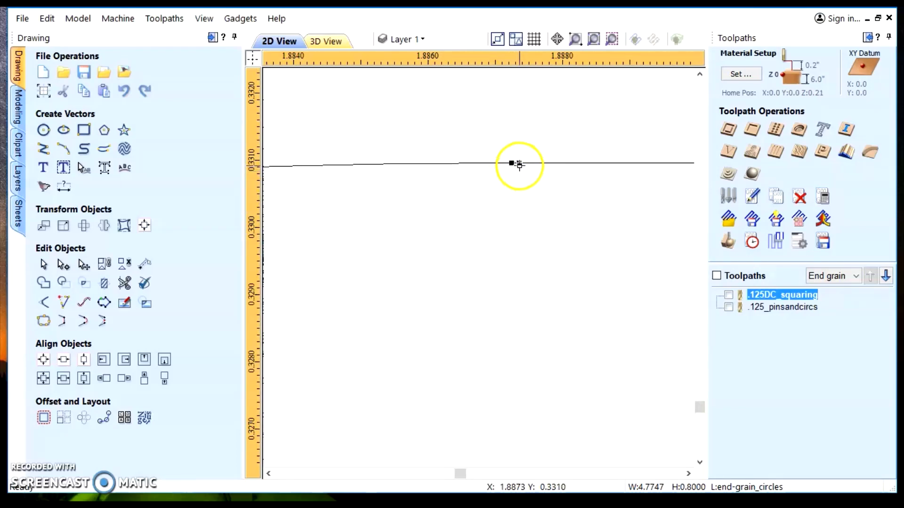
Step: Pull the second overlap node upward to expose the jog, then clear the selection
{"action": "left_click", "coordinate": [519, 163]}
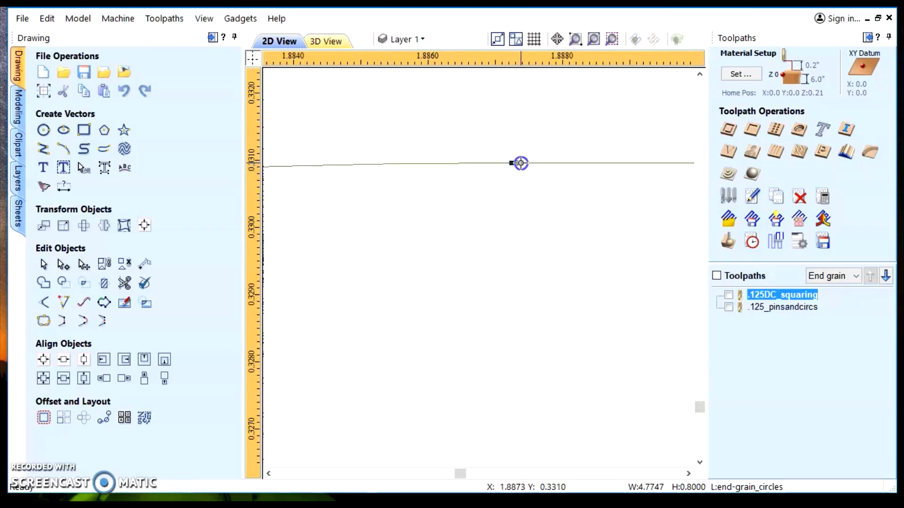
{"action": "left_click_drag", "start_coordinate": [520, 145], "coordinate": [520, 142]}
{"action": "left_click", "coordinate": [528, 331]}
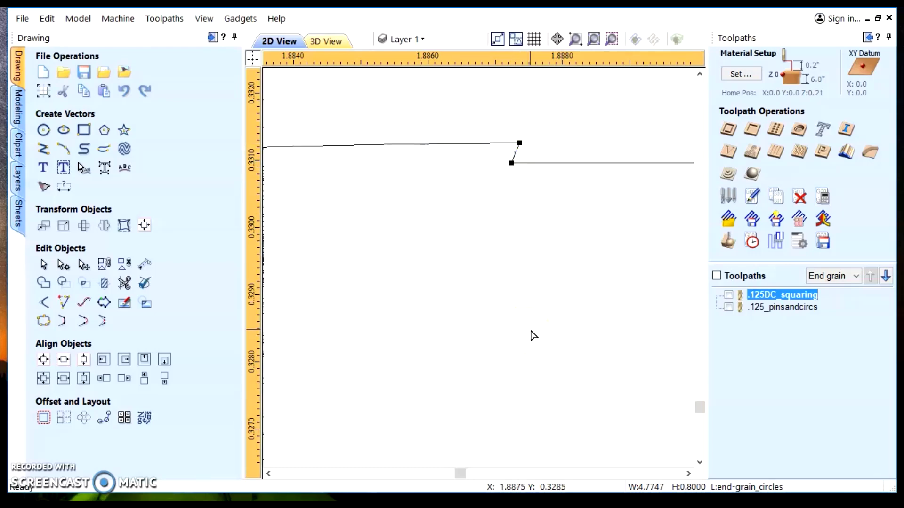
{"action": "left_click", "coordinate": [505, 162]}
Step: Cut the vector at the jog's upper and lower nodes and remove the tiny cut-off jog piece
{"action": "right_click", "coordinate": [520, 143]}
{"action": "left_click", "coordinate": [554, 199]}
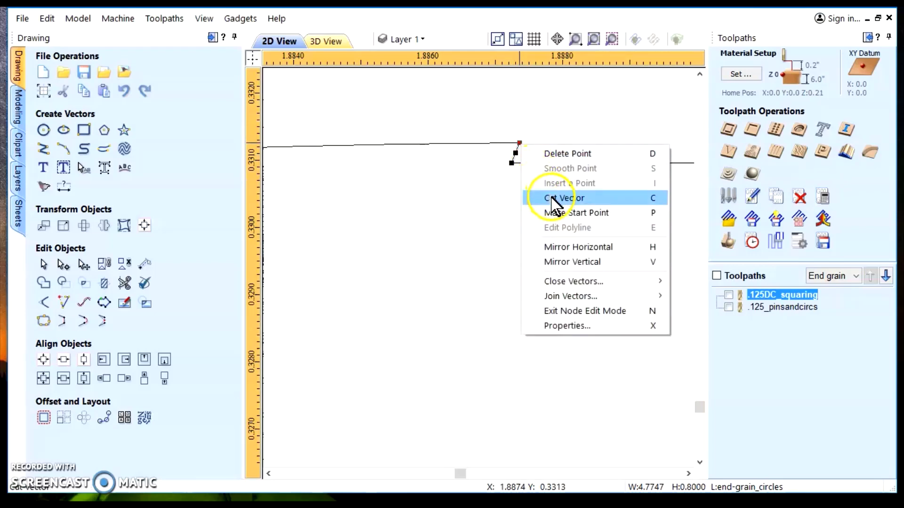
{"action": "left_click", "coordinate": [554, 200]}
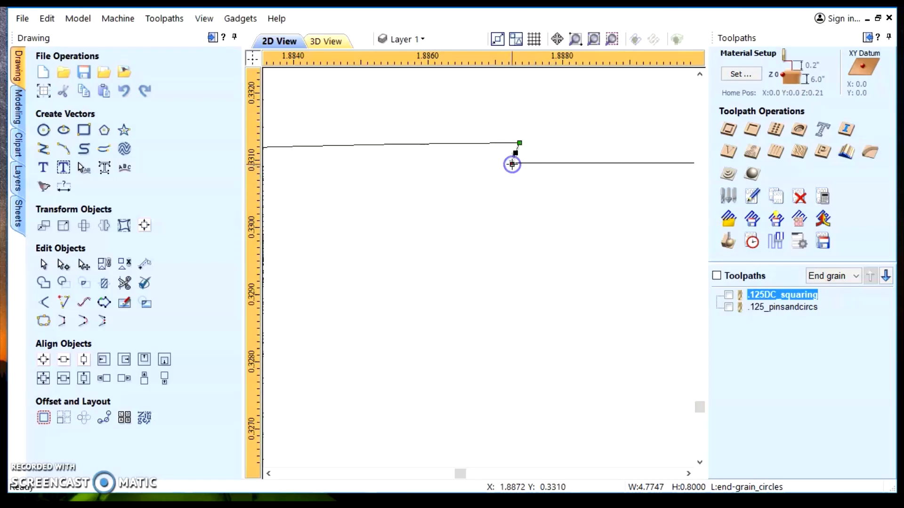
{"action": "right_click", "coordinate": [512, 164]}
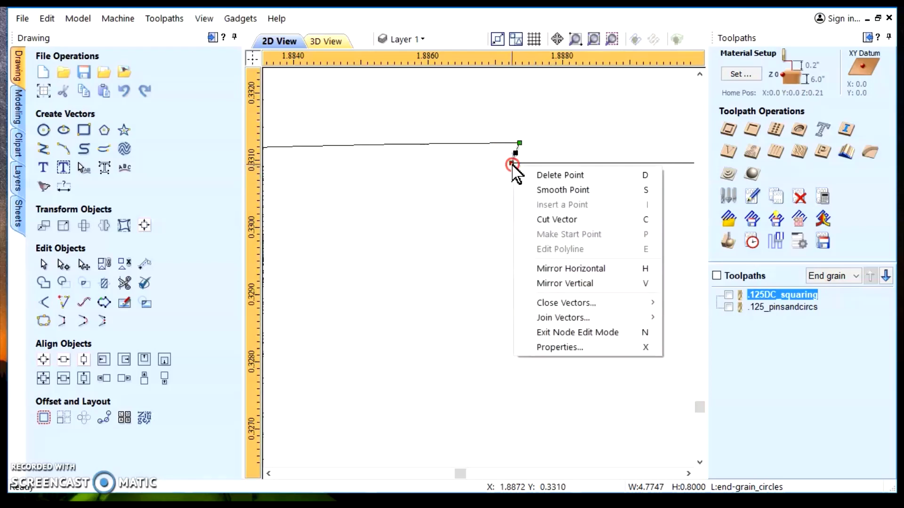
{"action": "left_click", "coordinate": [545, 219]}
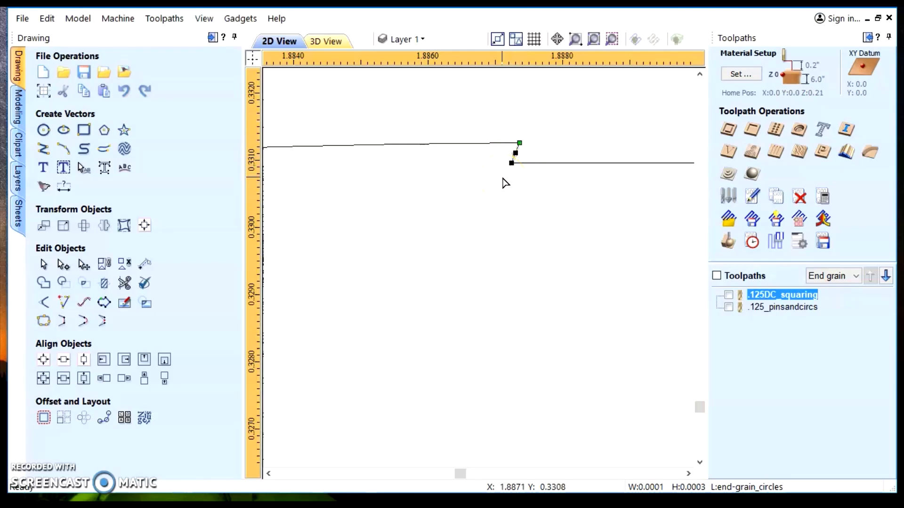
{"action": "key", "text": "Escape"}
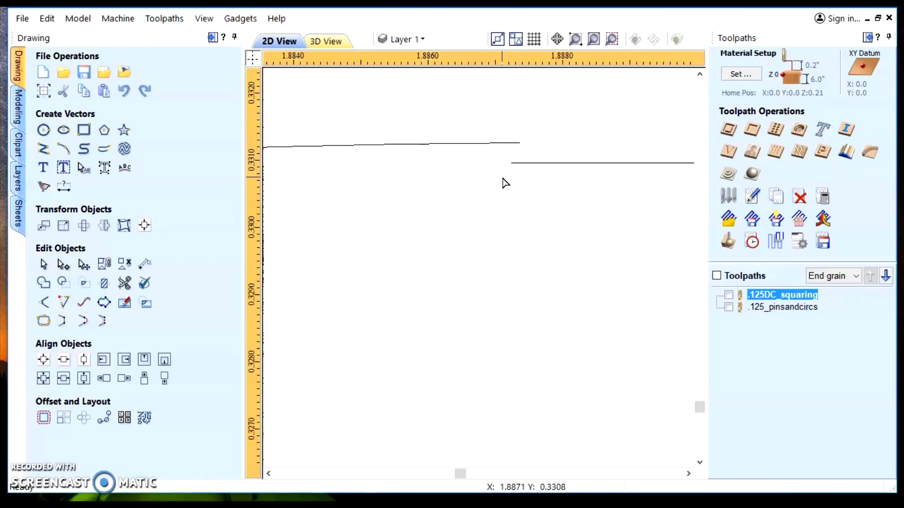
Step: Select the upper line piece and drag its loose end node onto the lower line's start
{"action": "left_click", "coordinate": [484, 145]}
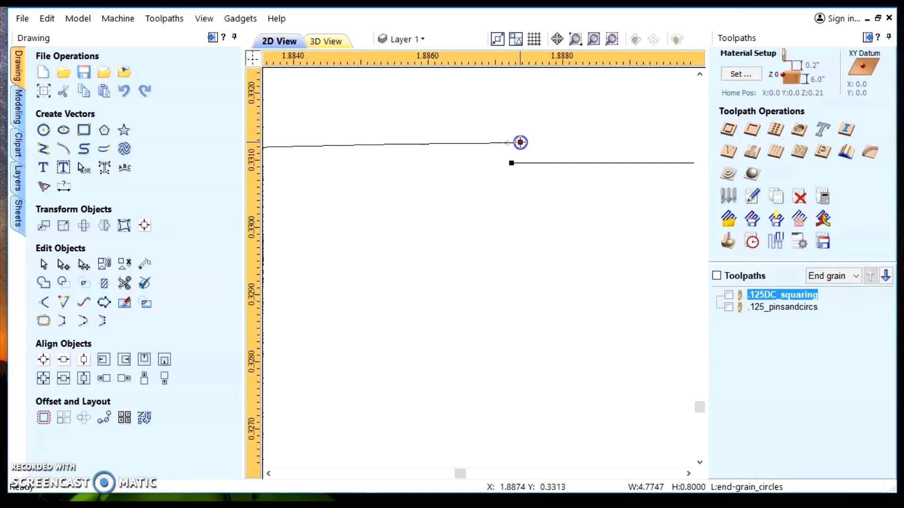
{"action": "left_click_drag", "start_coordinate": [521, 142], "coordinate": [511, 158]}
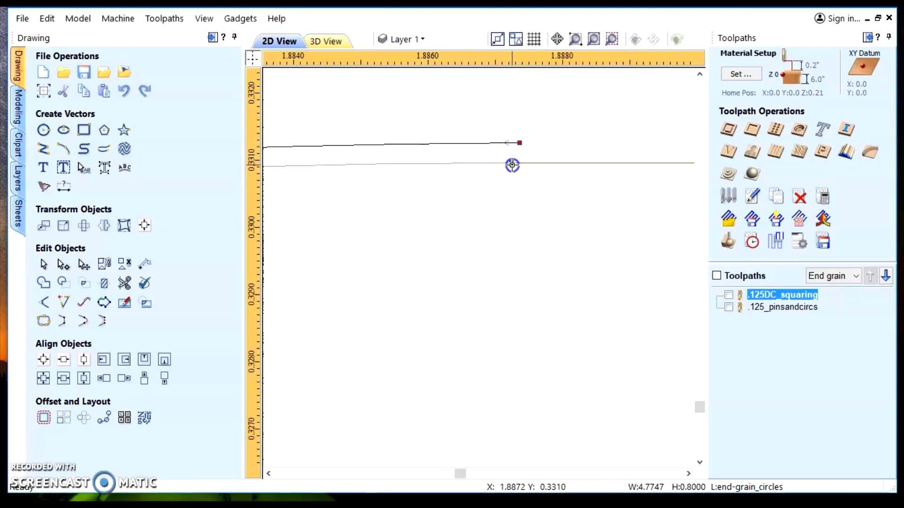
Step: Snap the loose end onto the lower node and Join Vectors, confirming Closed 1
{"action": "left_click_drag", "start_coordinate": [512, 162], "coordinate": [511, 163]}
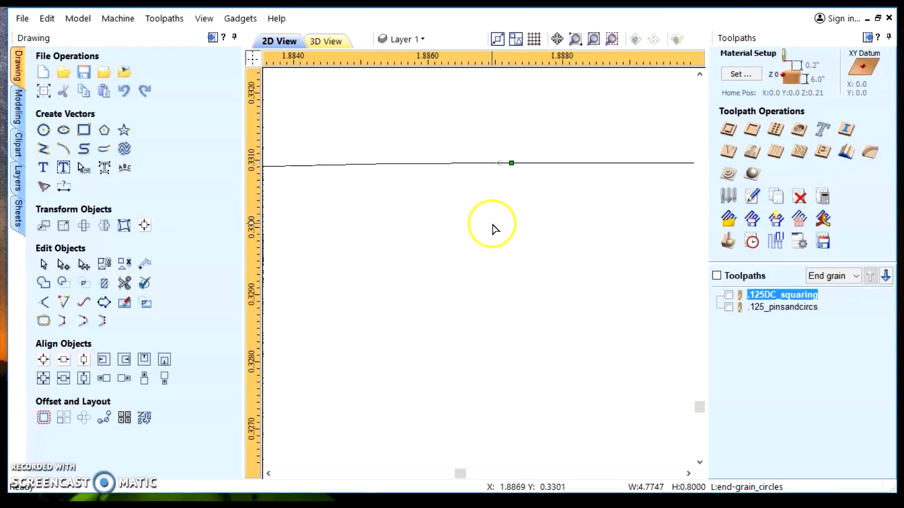
{"action": "left_click", "coordinate": [44, 321]}
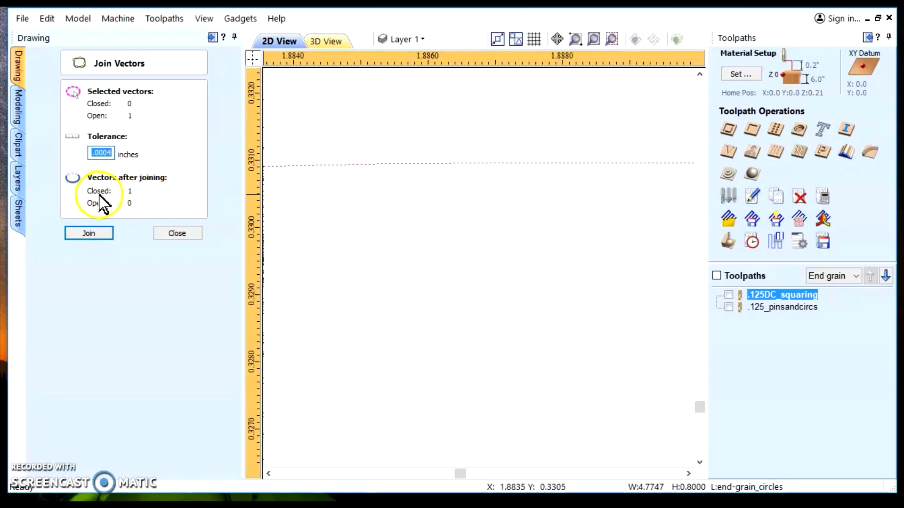
{"action": "left_click", "coordinate": [89, 236]}
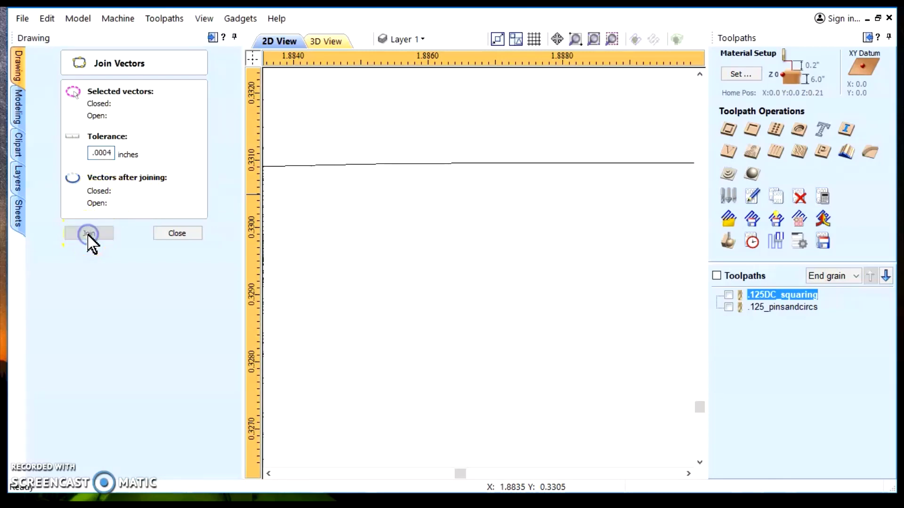
{"action": "left_click", "coordinate": [371, 164]}
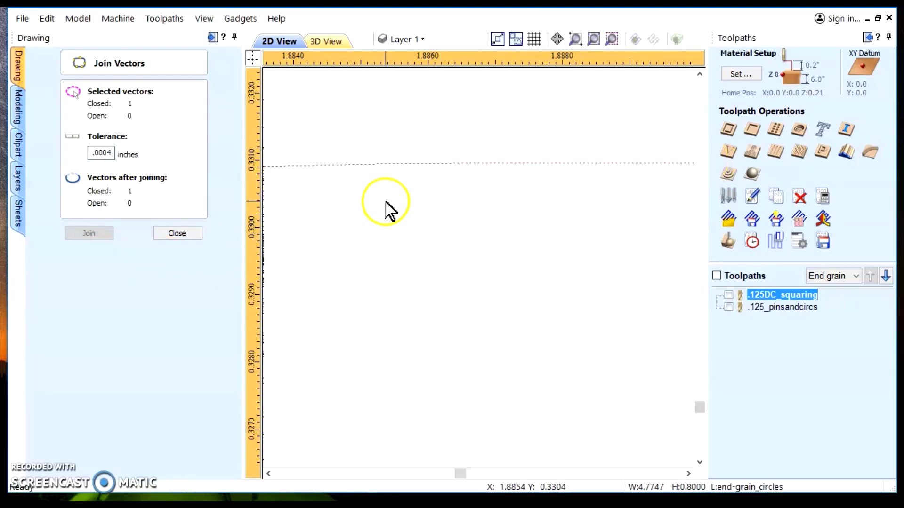
{"action": "left_click", "coordinate": [184, 234]}
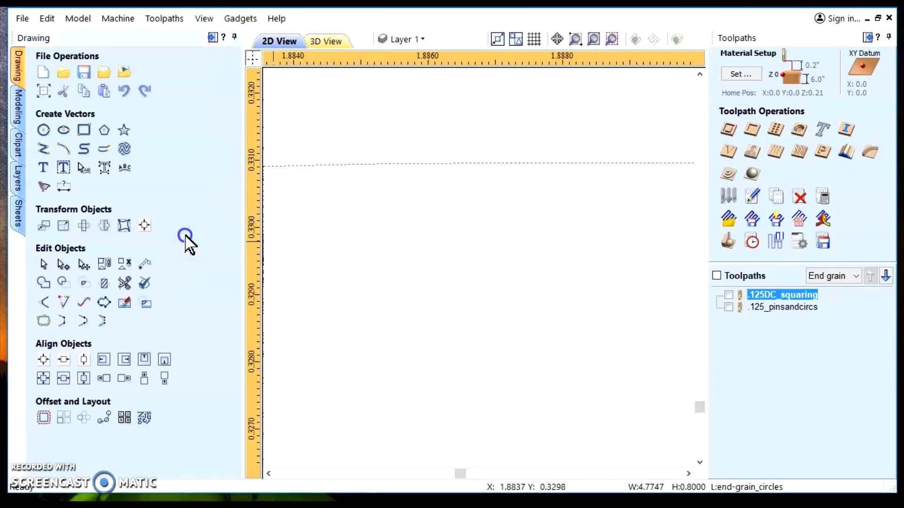
Step: Zoom out, then zoom in on the second overlap spot and turn on Node Editing
{"action": "scroll", "coordinate": [535, 305], "scroll_direction": "down", "scroll_amount": 2}
{"action": "scroll", "coordinate": [537, 301], "scroll_direction": "down", "scroll_amount": 10}
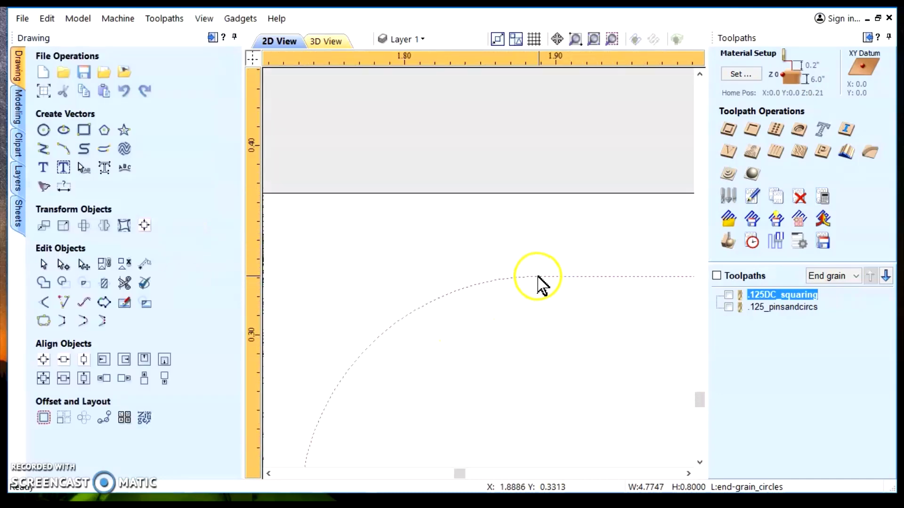
{"action": "scroll", "coordinate": [323, 353], "scroll_direction": "down", "scroll_amount": 4}
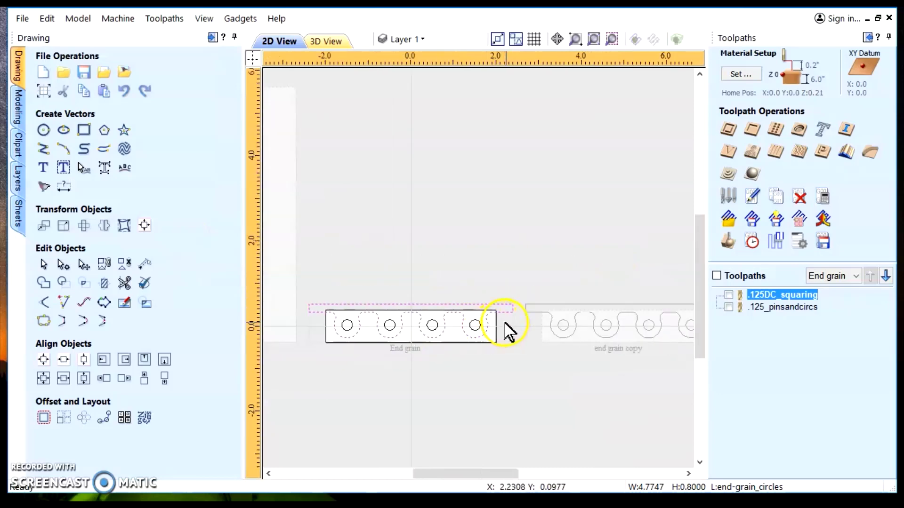
{"action": "scroll", "coordinate": [306, 344], "scroll_direction": "up", "scroll_amount": 4}
{"action": "scroll", "coordinate": [414, 295], "scroll_direction": "up", "scroll_amount": 10}
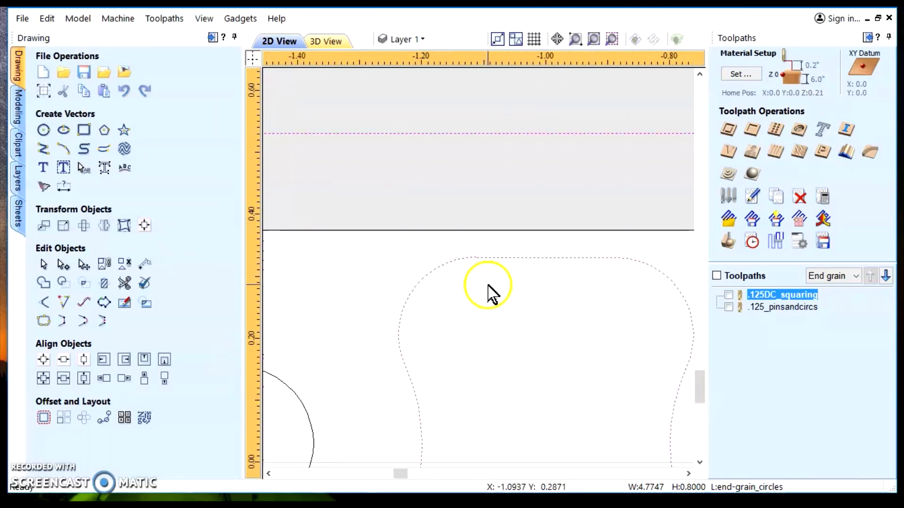
{"action": "scroll", "coordinate": [474, 256], "scroll_direction": "up", "scroll_amount": 10}
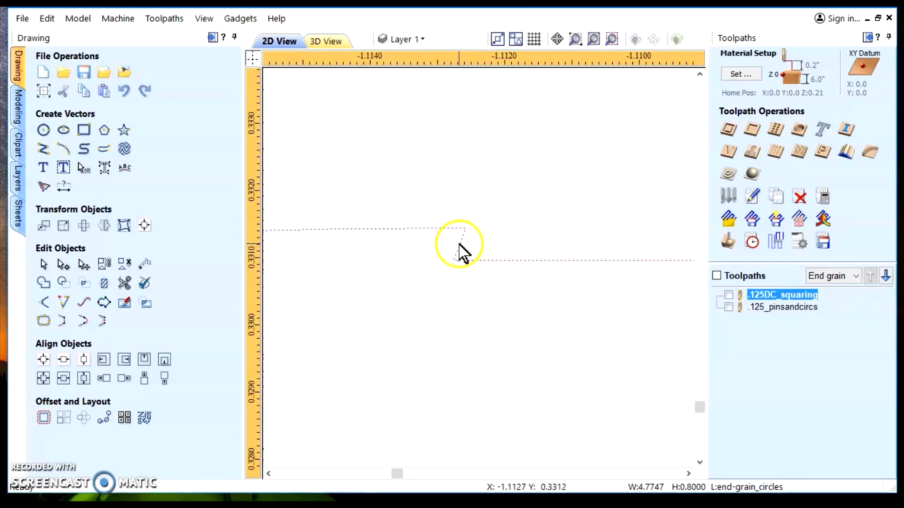
{"action": "left_click", "coordinate": [64, 265]}
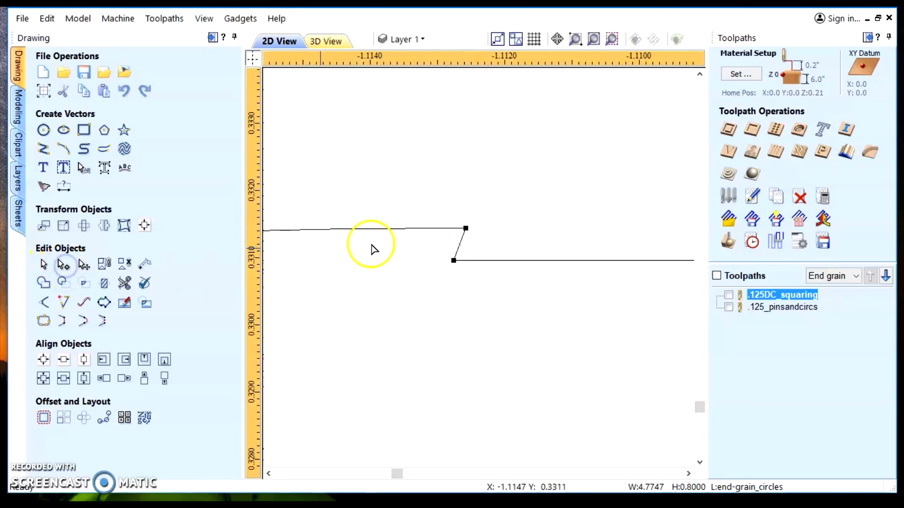
Step: Cut the circles vector at the slanted jog's upper and lower corner nodes
{"action": "right_click", "coordinate": [466, 229]}
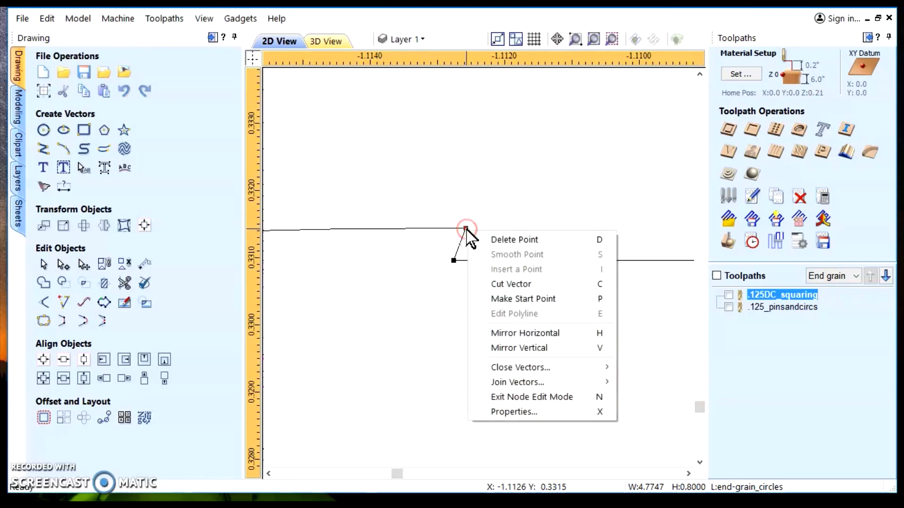
{"action": "left_click", "coordinate": [499, 286]}
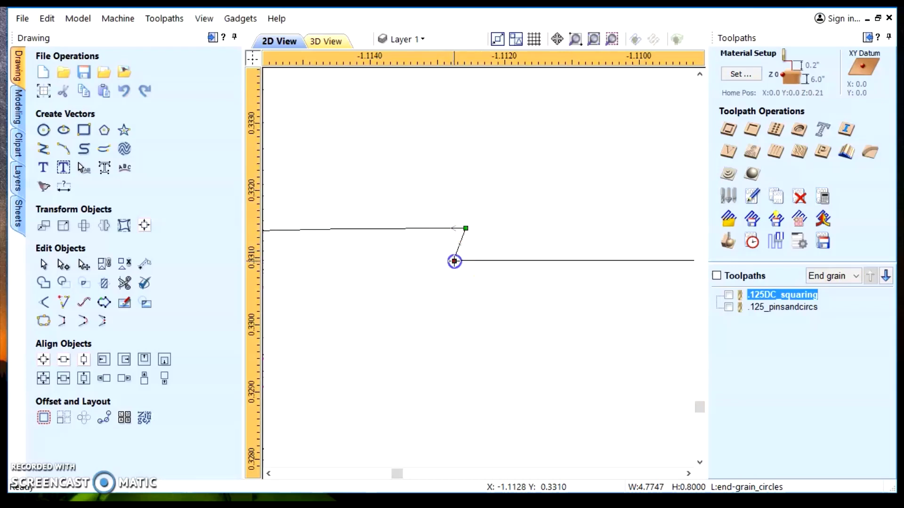
{"action": "right_click", "coordinate": [454, 261]}
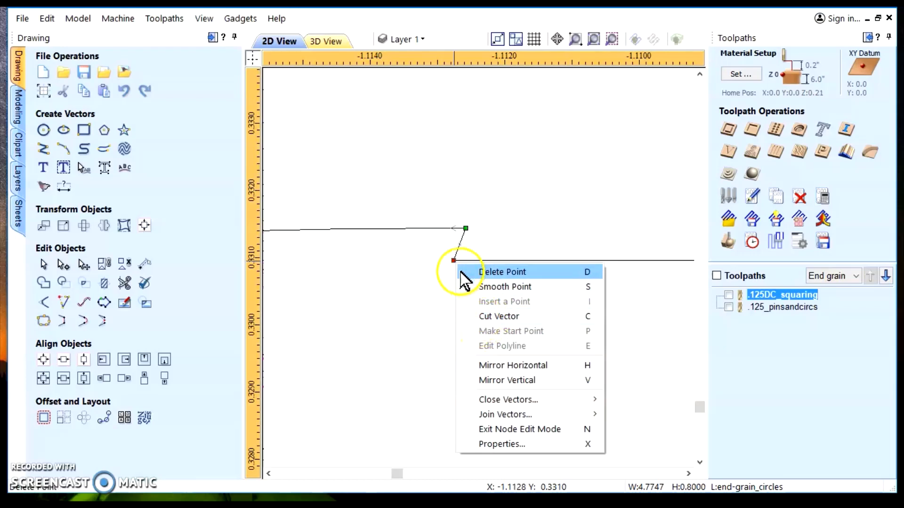
{"action": "left_click", "coordinate": [496, 320]}
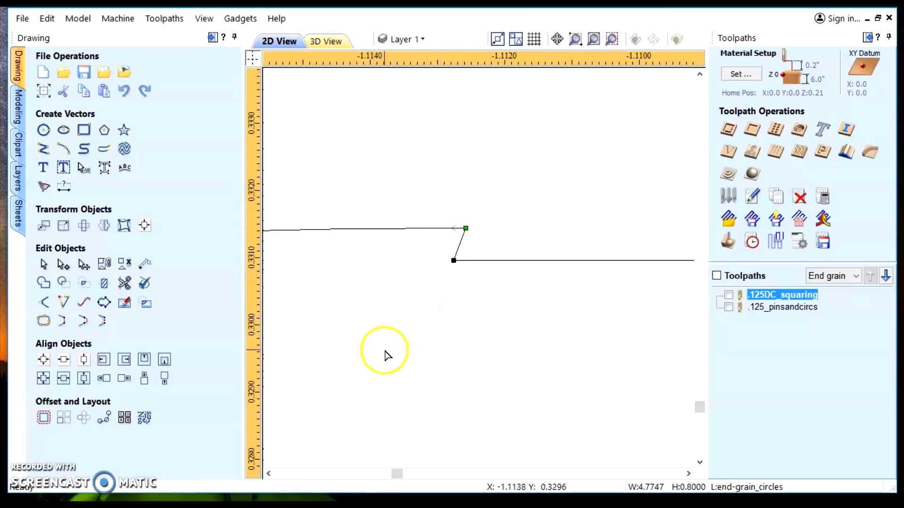
Step: Delete the selected piece, then use Edit > Undo Delete to restore the wrongly removed lines
{"action": "key", "text": "Delete"}
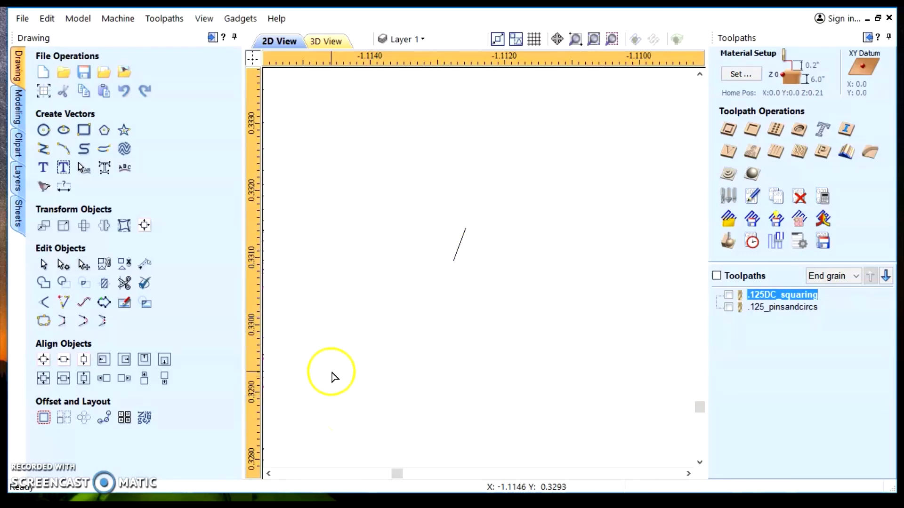
{"action": "left_click", "coordinate": [47, 19]}
{"action": "left_click", "coordinate": [84, 35]}
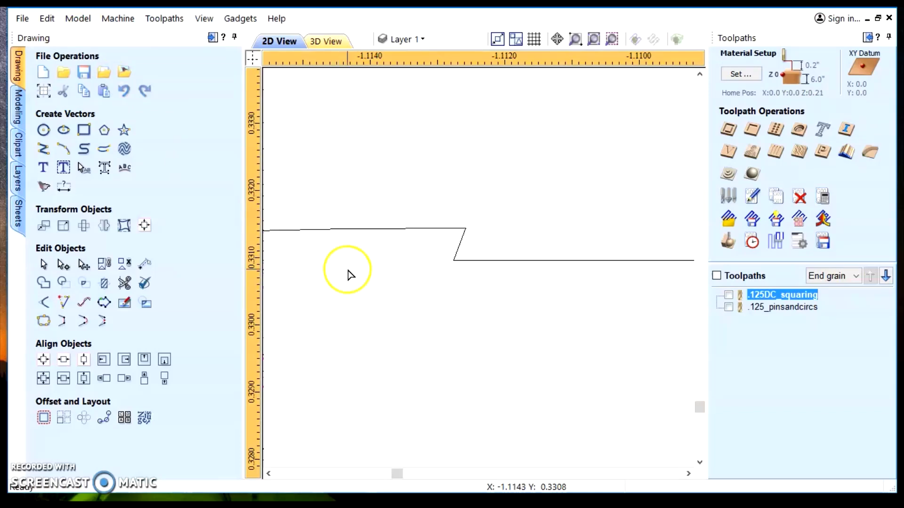
Step: Delete the short slanted jog segment, then grab the upper horizontal line's end node
{"action": "left_click", "coordinate": [461, 239]}
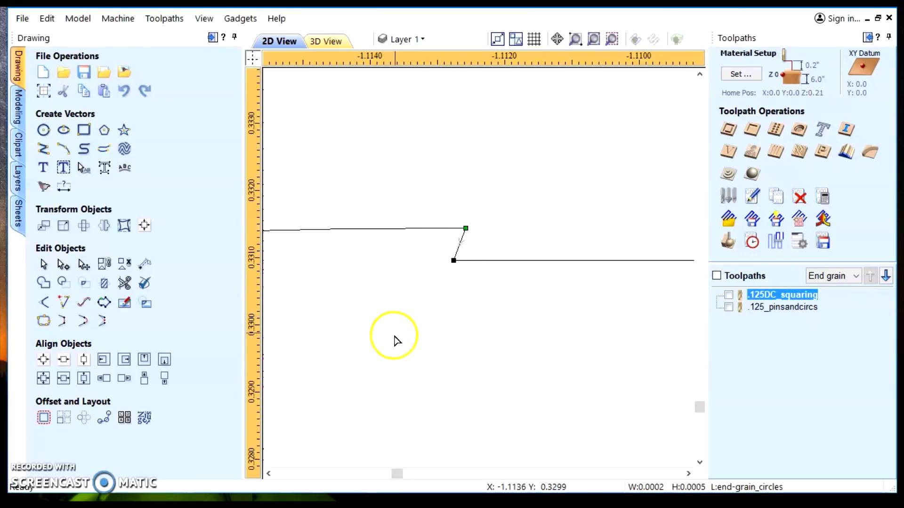
{"action": "key", "text": "Delete"}
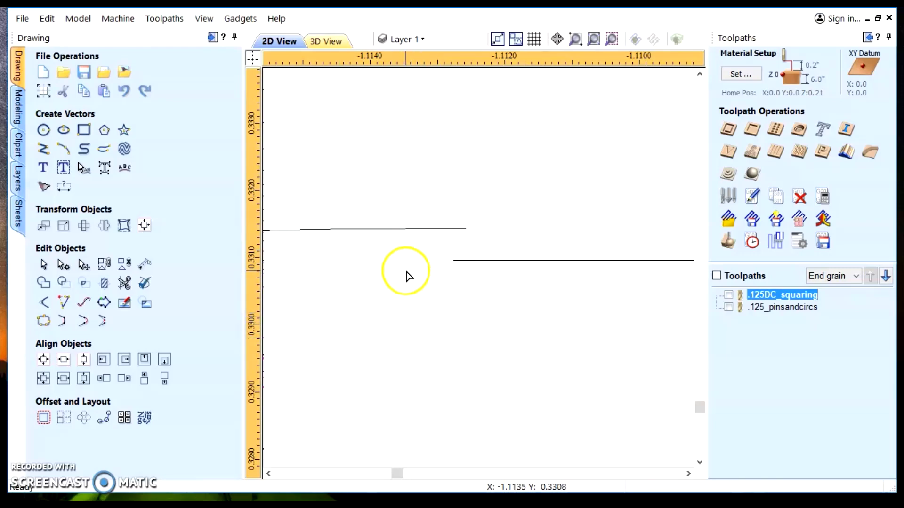
{"action": "left_click", "coordinate": [427, 228]}
{"action": "left_click_drag", "start_coordinate": [466, 228], "coordinate": [465, 228]}
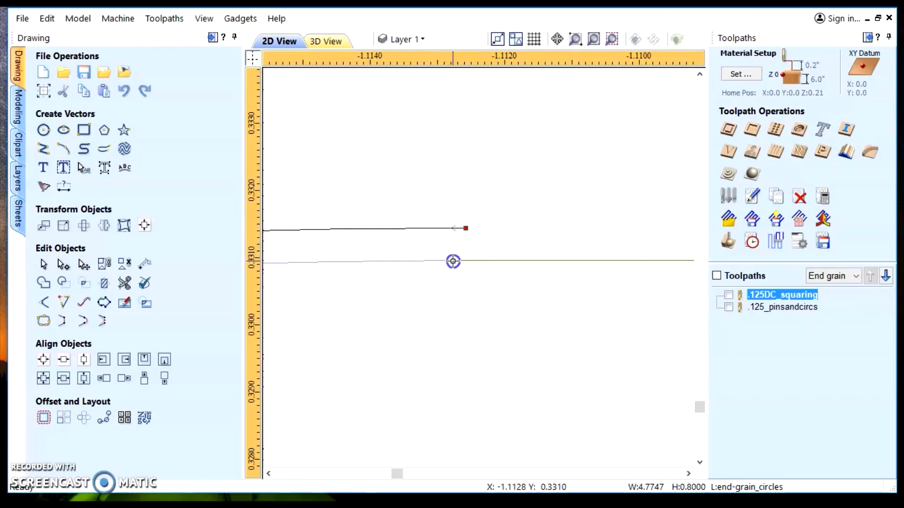
Step: Snap the upper line's end node onto the lower line's start and join them into one closed vector
{"action": "left_click_drag", "start_coordinate": [453, 261], "coordinate": [452, 261]}
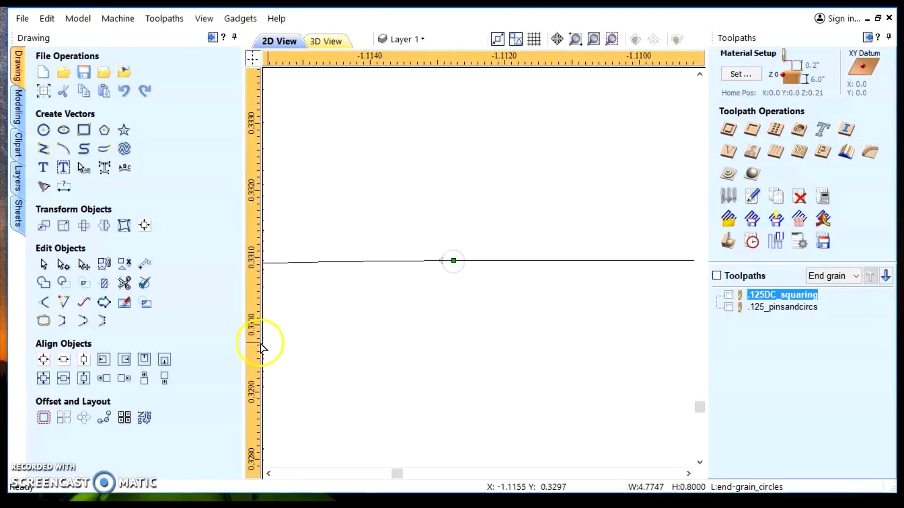
{"action": "left_click", "coordinate": [43, 321]}
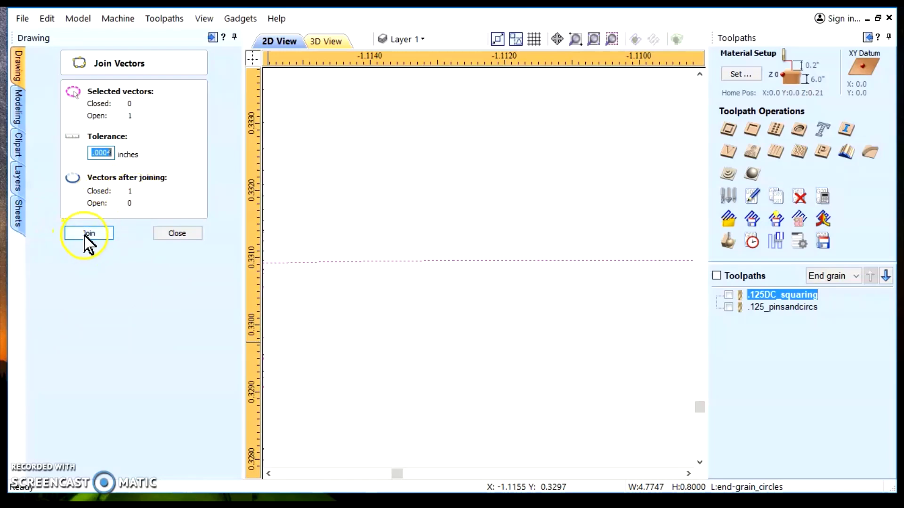
{"action": "left_click", "coordinate": [89, 235]}
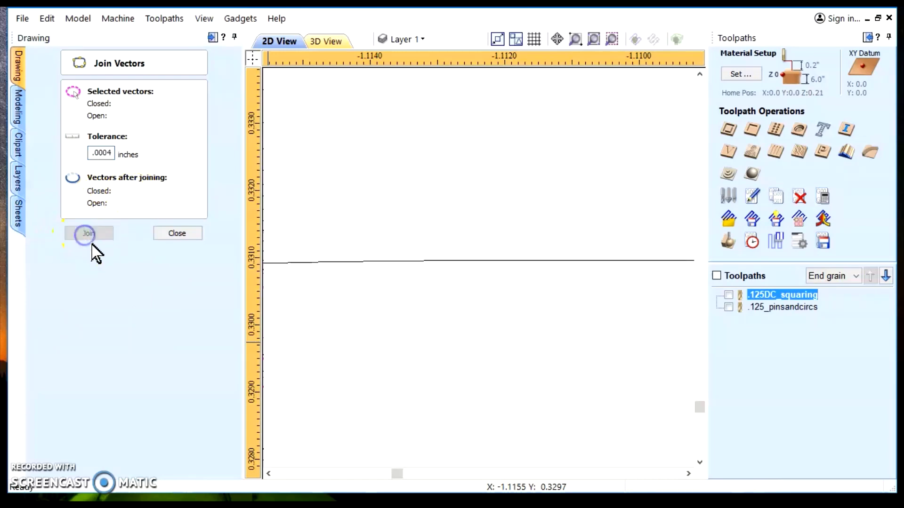
{"action": "left_click", "coordinate": [186, 235]}
Step: Run Vector Validator on all vectors, then on the selected End grain part vectors, confirming 0 zero-length spans, overlaps and intersections
{"action": "scroll", "coordinate": [426, 285], "scroll_direction": "down", "scroll_amount": 1}
{"action": "scroll", "coordinate": [424, 277], "scroll_direction": "down", "scroll_amount": 10}
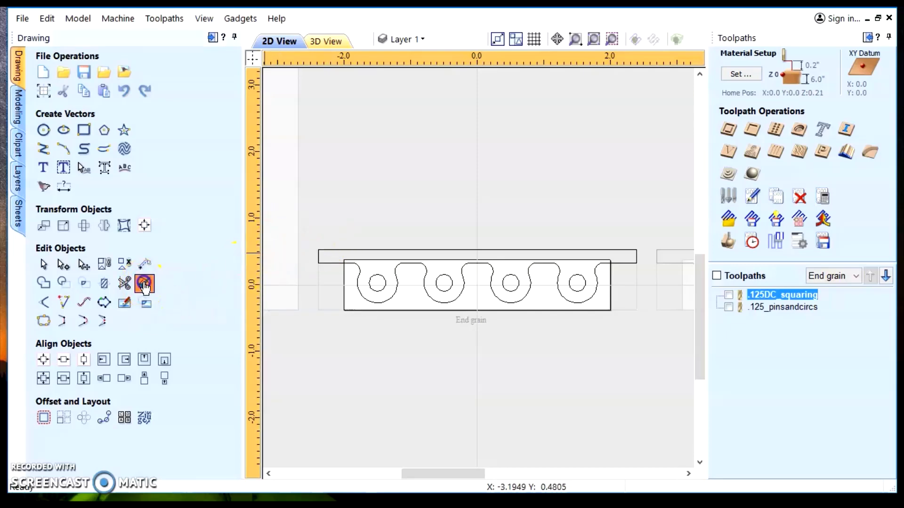
{"action": "left_click", "coordinate": [145, 284]}
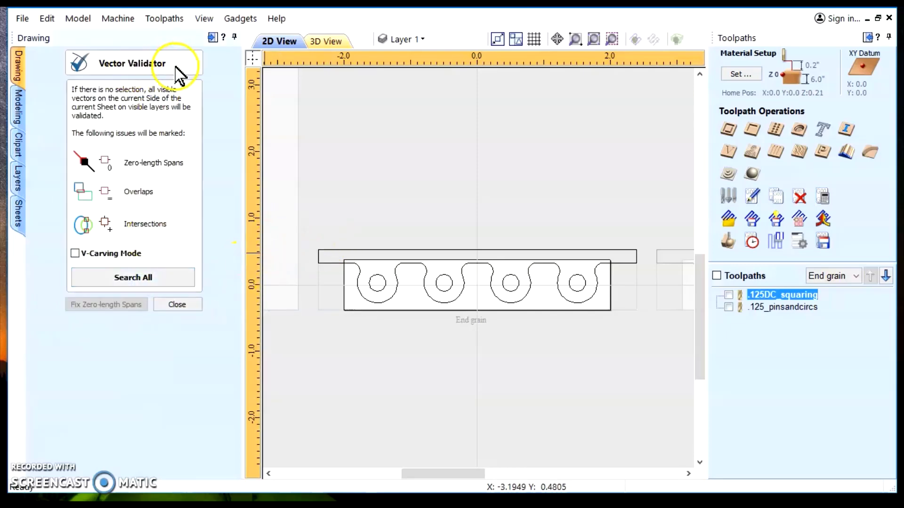
{"action": "left_click", "coordinate": [138, 278]}
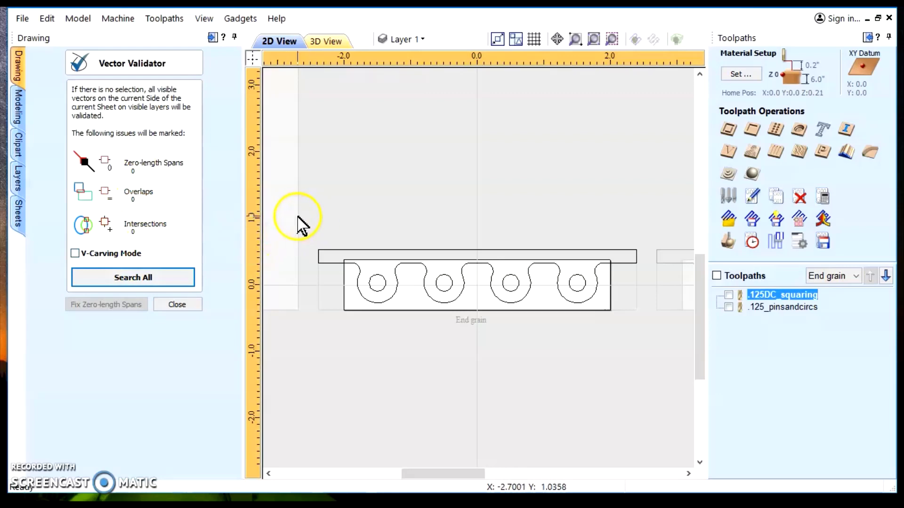
{"action": "left_click_drag", "start_coordinate": [305, 210], "coordinate": [655, 321]}
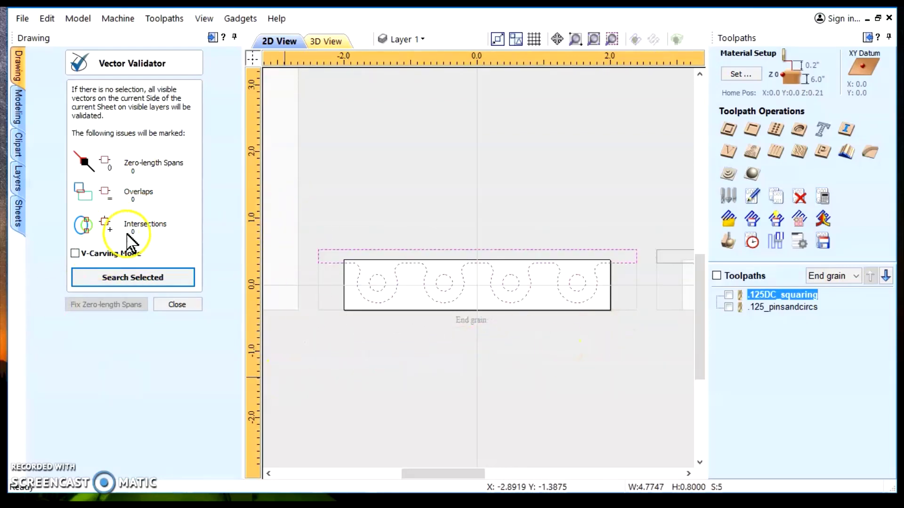
{"action": "left_click", "coordinate": [153, 279]}
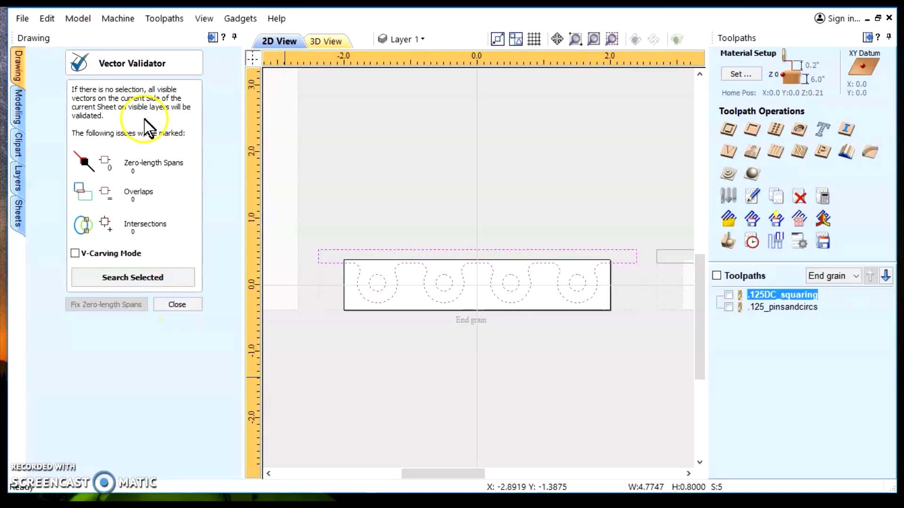
{"action": "left_click", "coordinate": [188, 303]}
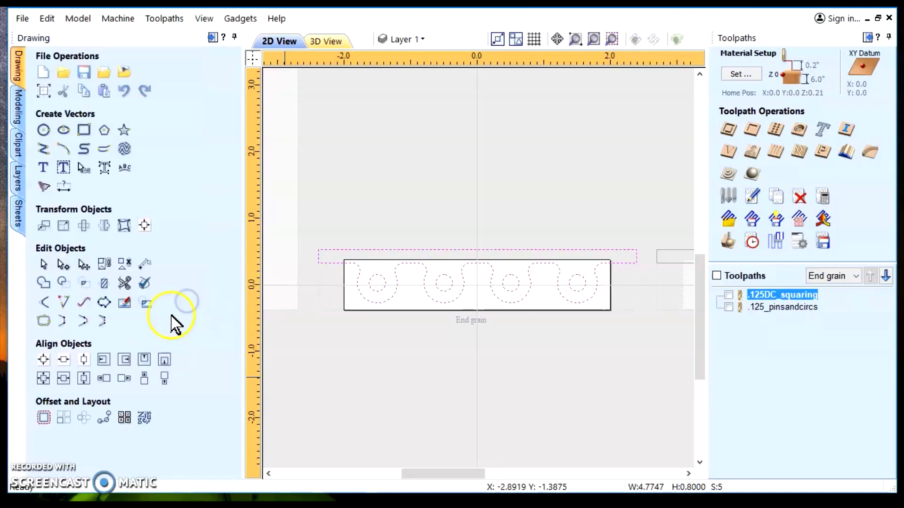